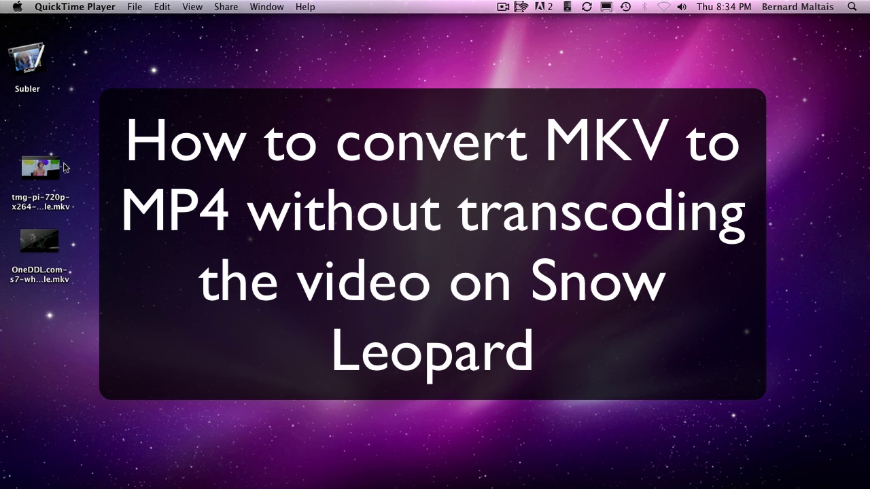
Show perian.org in Chrome, then switch to the 'subler – Project Hosting' tab
mouse_move(55, 168)
mouse_down()
mouse_move(136, 120)
mouse_move(54, 142)
mouse_up()
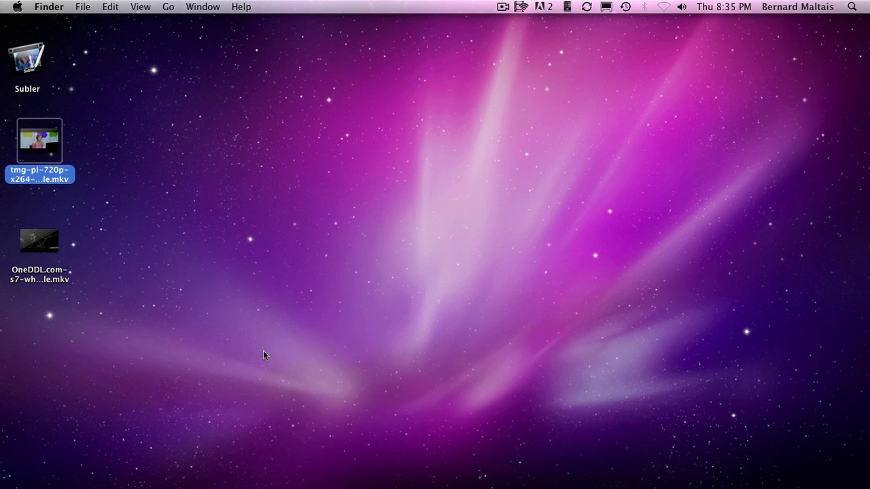
click(405, 457)
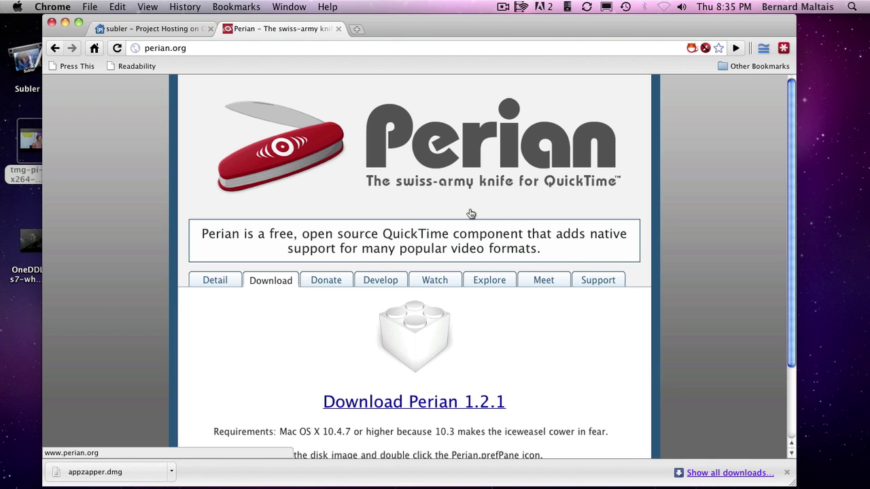
click(174, 30)
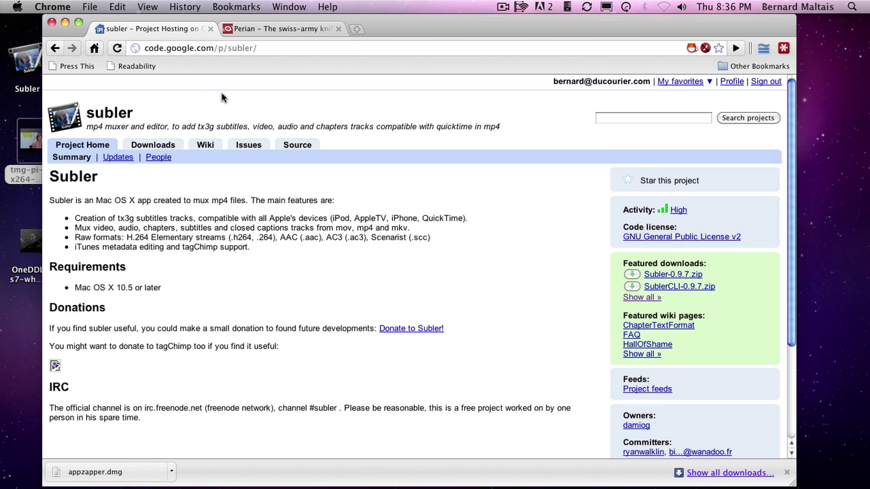
Close the browser and open tmg-pi-720p-x264-sample.mkv in QuickTime Player 7
click(52, 23)
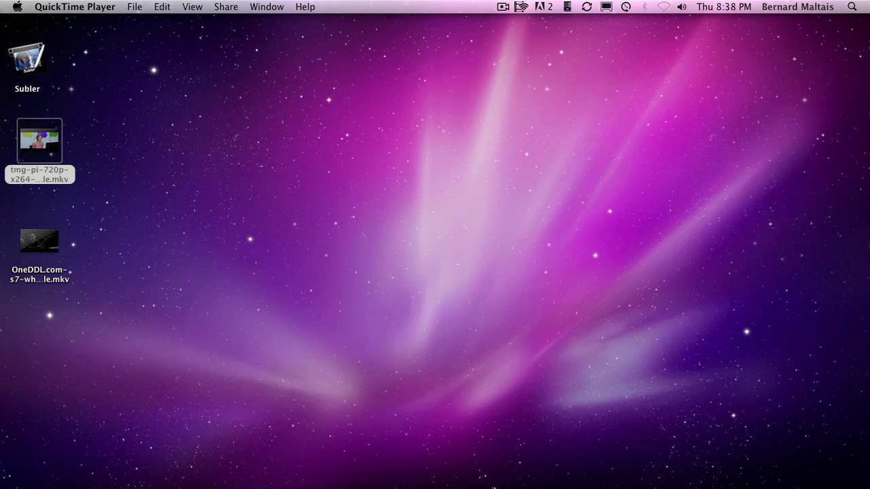
mouse_move(534, 486)
click(533, 457)
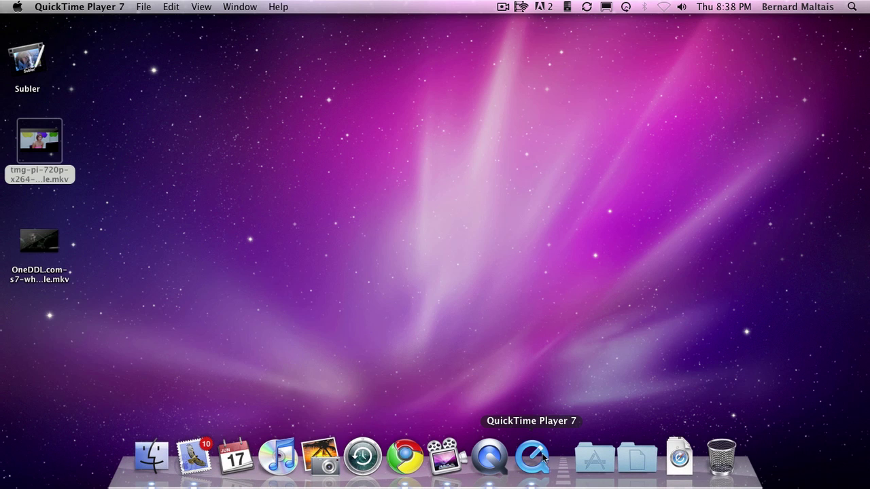
click(144, 6)
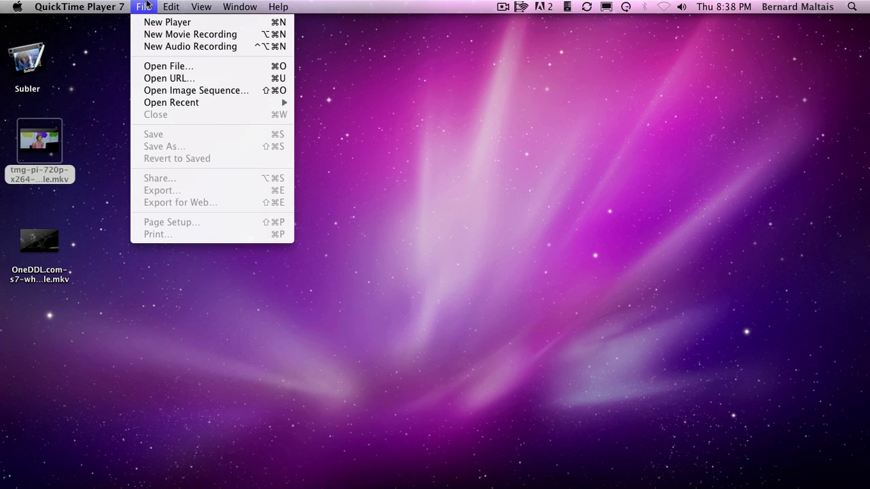
click(169, 67)
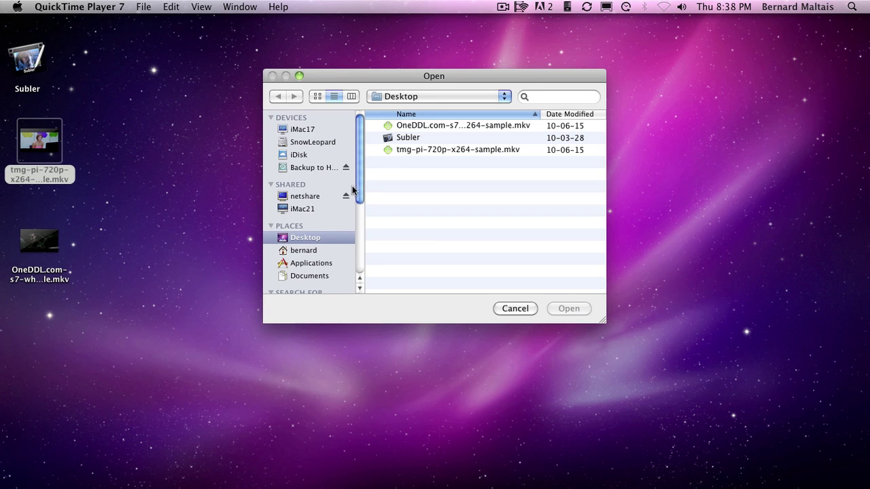
click(438, 149)
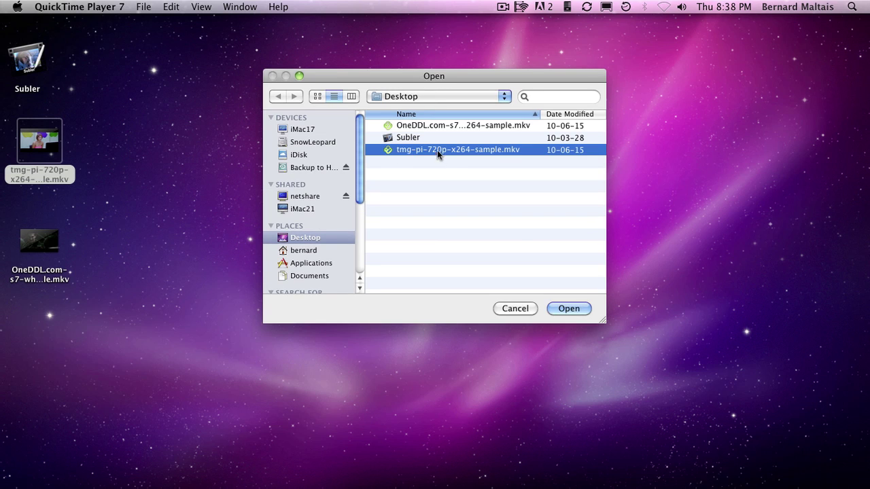
click(564, 307)
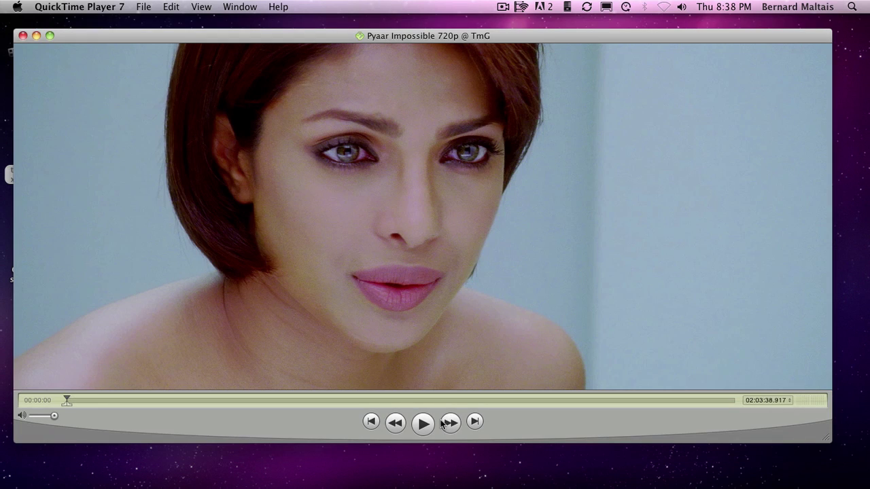
Open the Movie Inspector to view the H.264 1280×544 video, DTS 5.1 audio and subtitle tracks
key(super+i)
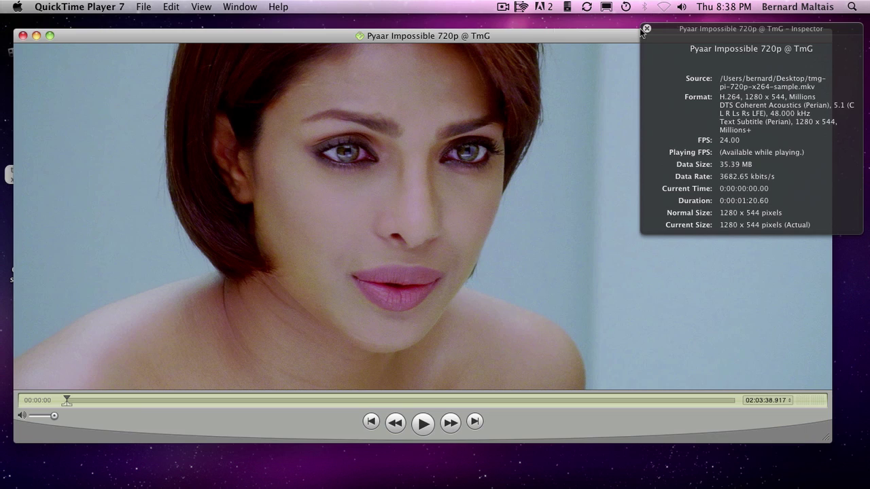
click(147, 6)
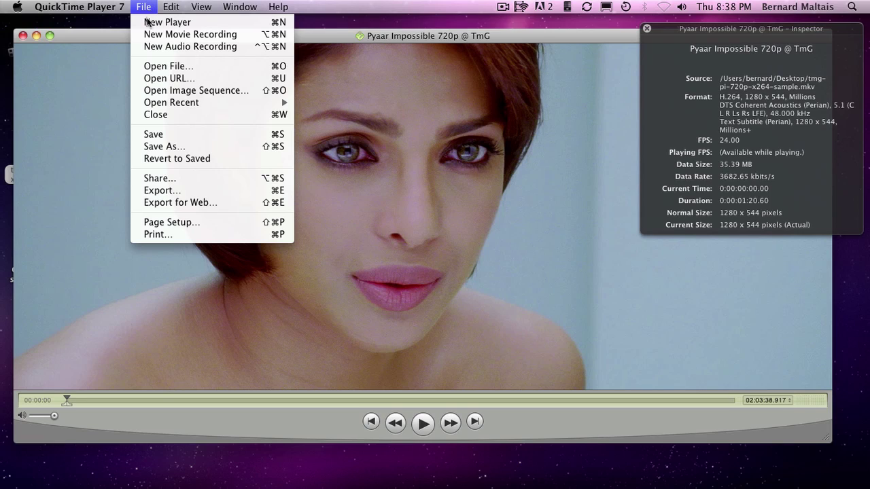
Set up a QuickTime movie export with video passed through and AAC stereo 48 kHz, 128 kbps sound
click(191, 195)
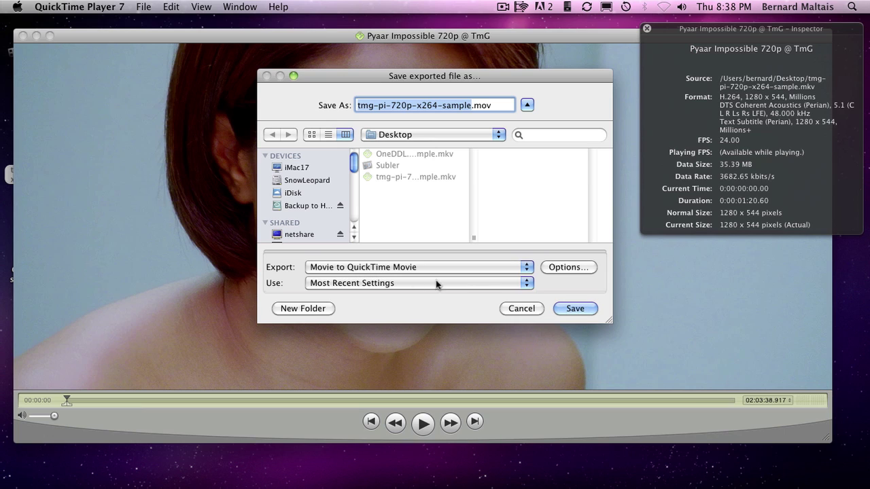
click(586, 269)
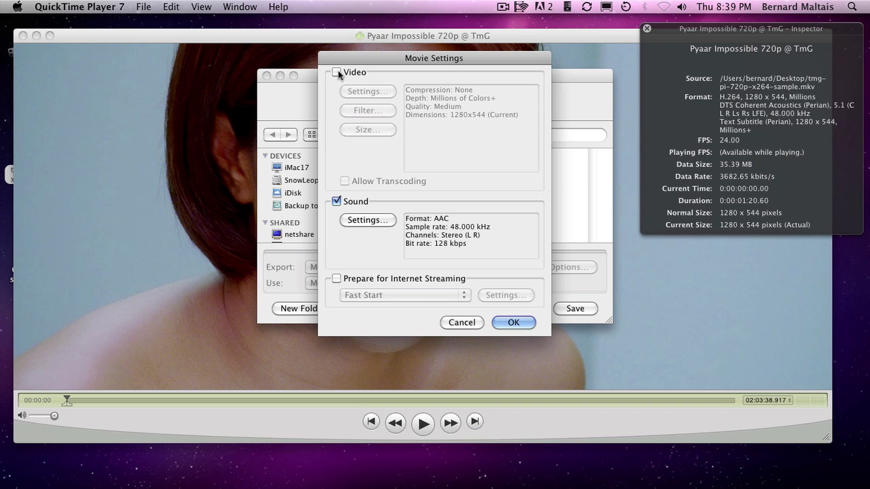
click(338, 72)
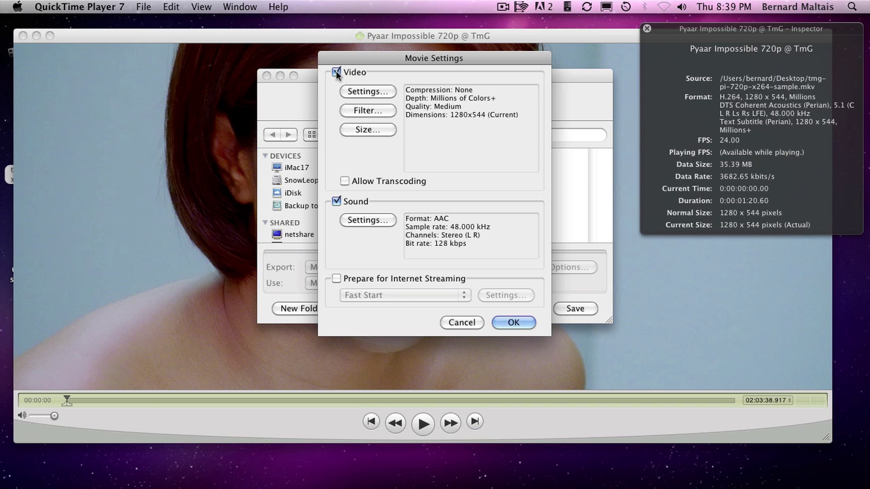
click(336, 72)
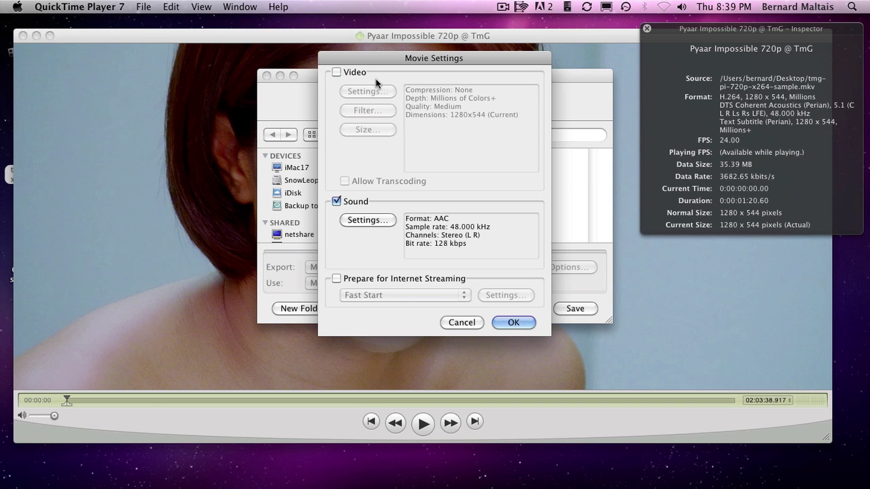
click(381, 220)
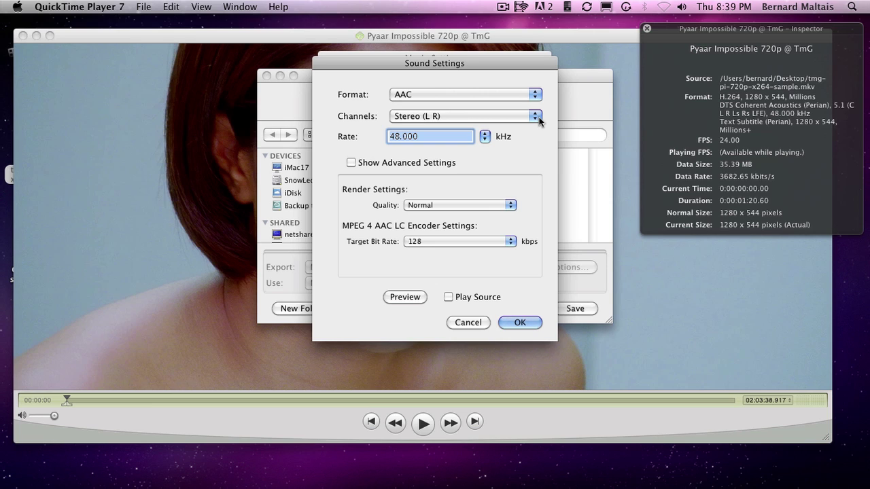
click(522, 326)
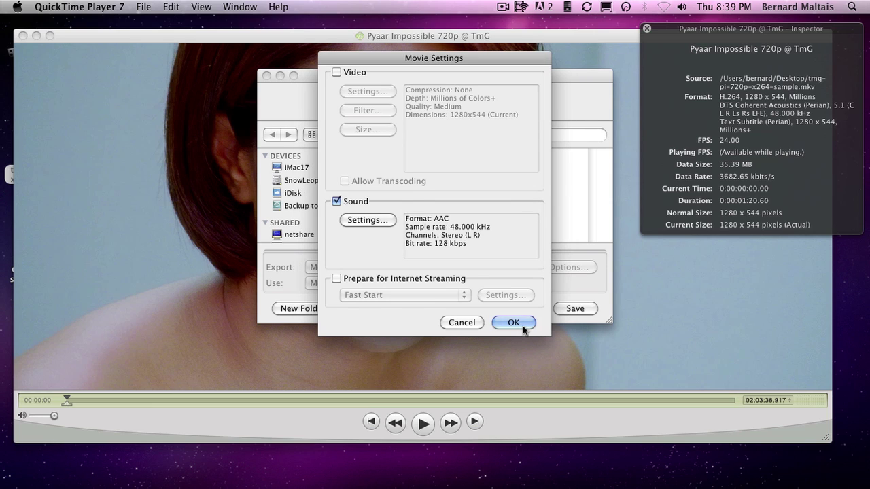
Export the movie to the Desktop as tmg-pi-720p-x264-sample-audio.mov
click(522, 324)
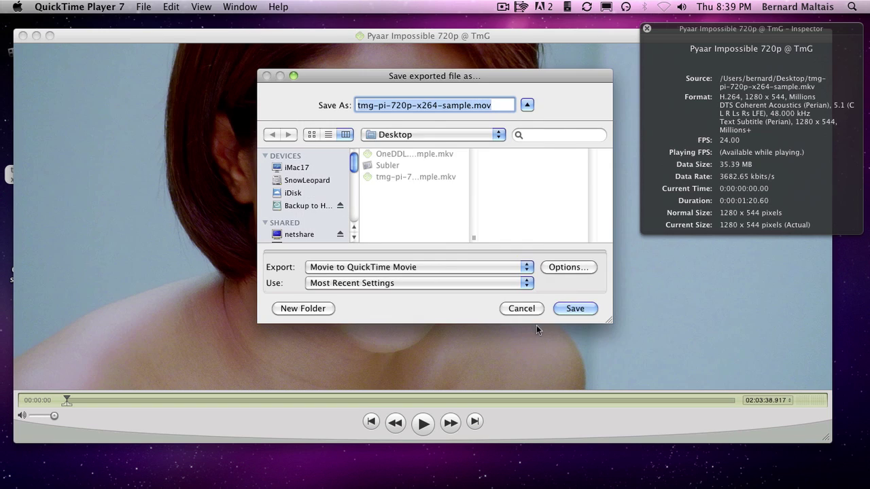
click(472, 106)
text(-)
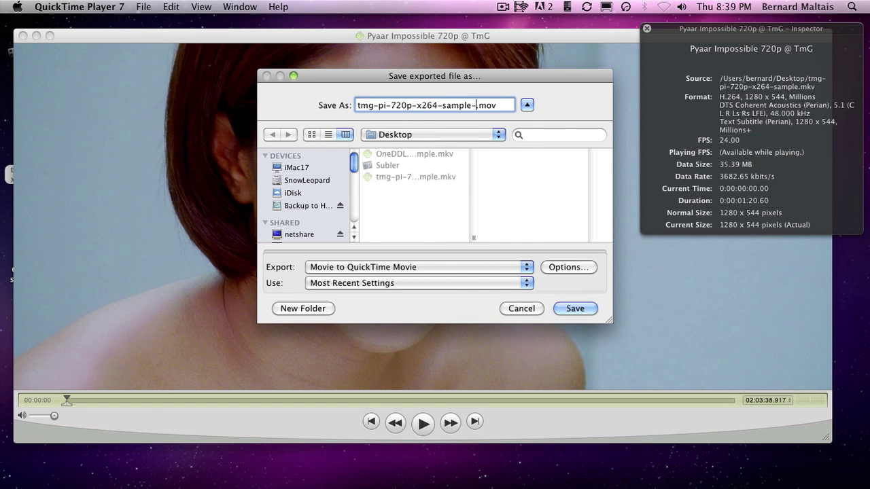
text(audio)
click(584, 309)
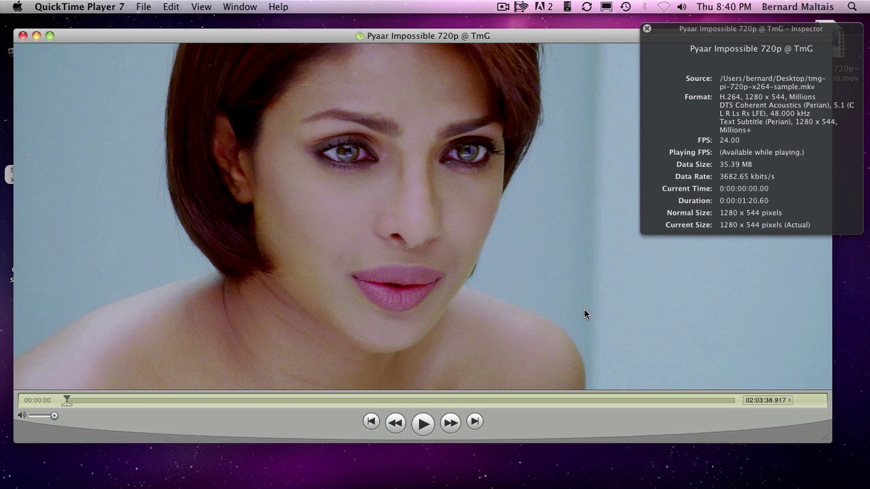
Close the MKV window, launch Subler and create a new Untitled document
click(23, 36)
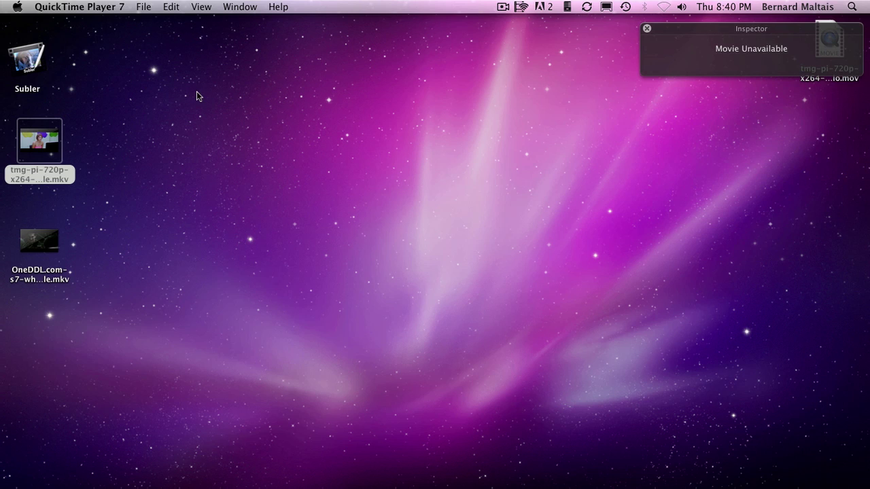
double_click(34, 56)
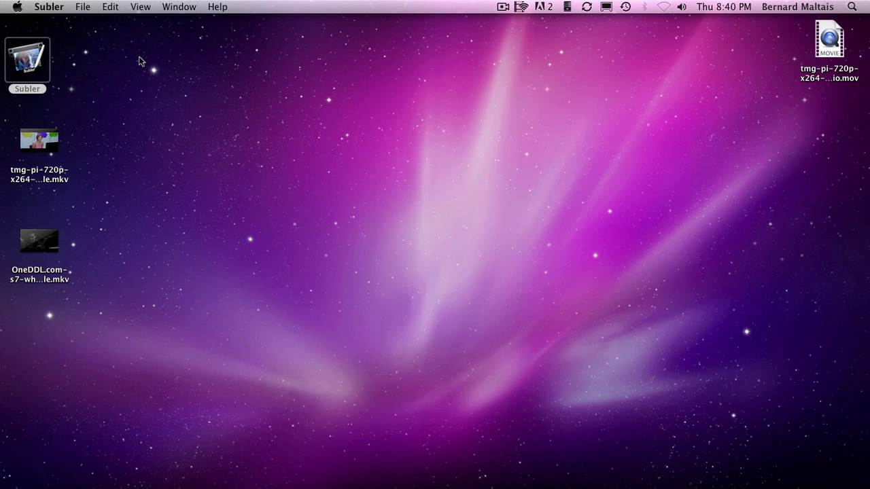
click(85, 10)
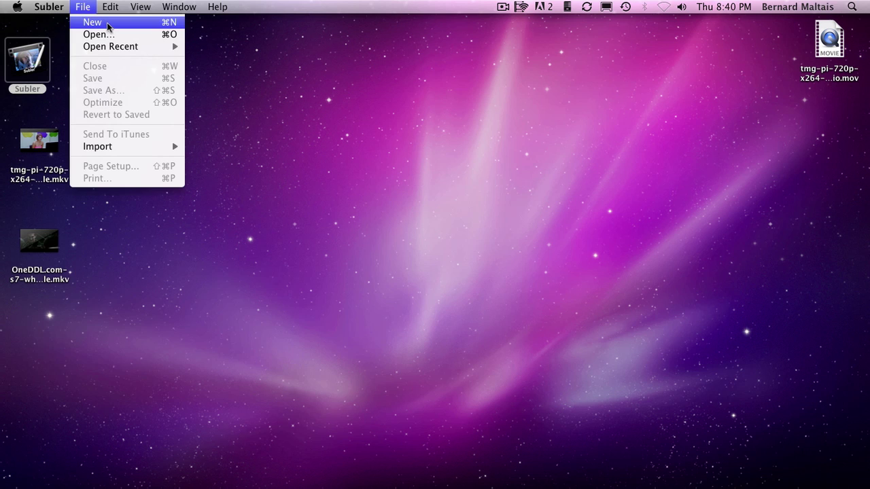
click(109, 22)
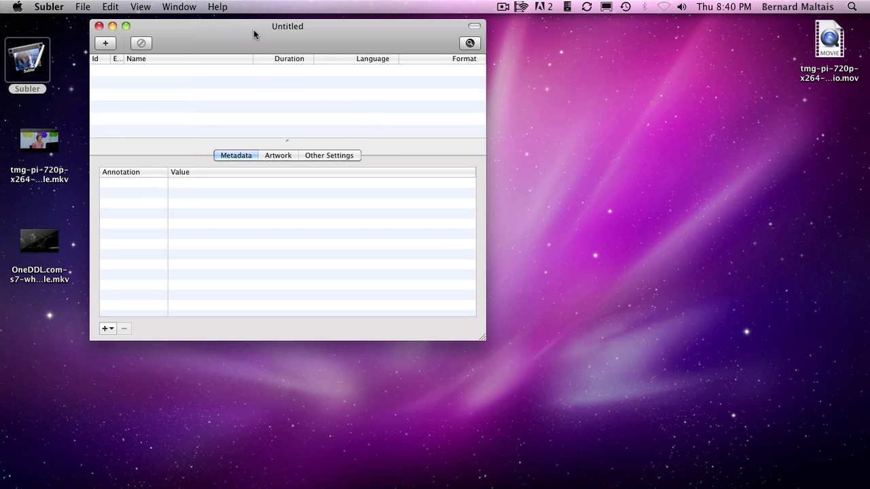
Import the English AAC sound track from tmg-pi-720p-x264-sample-audio.mov into the Untitled document
drag(253, 30, 446, 50)
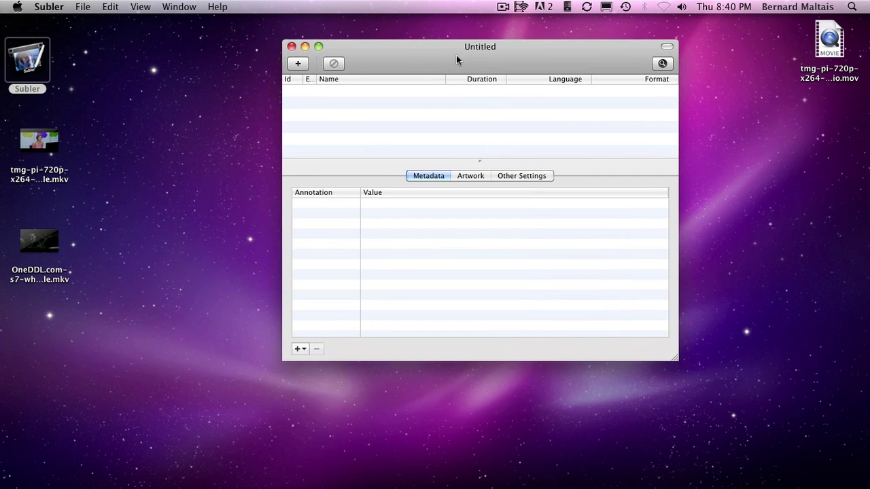
click(298, 64)
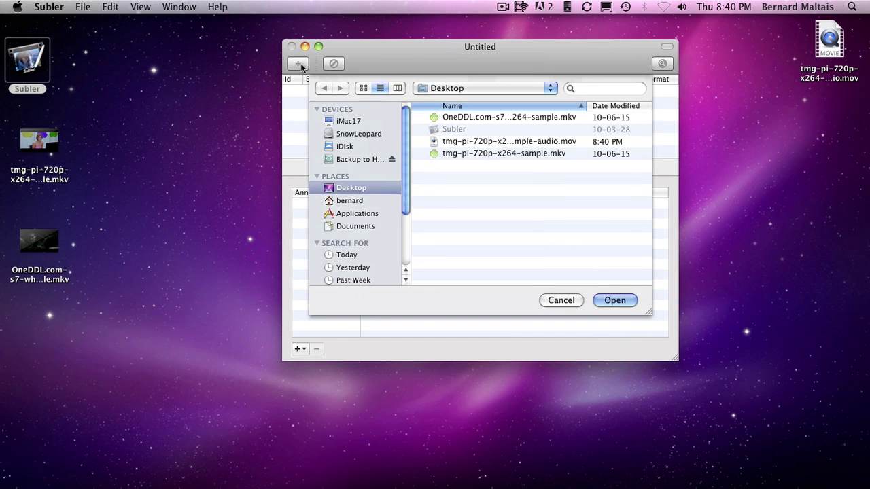
click(564, 142)
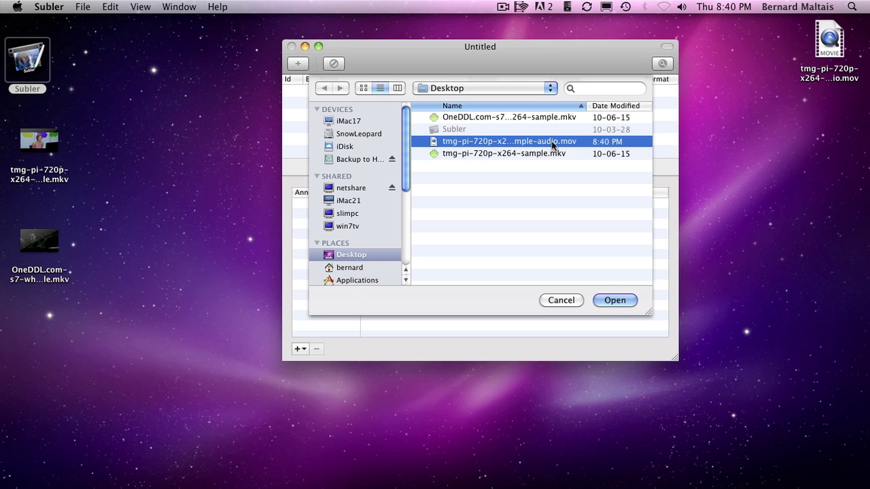
click(615, 300)
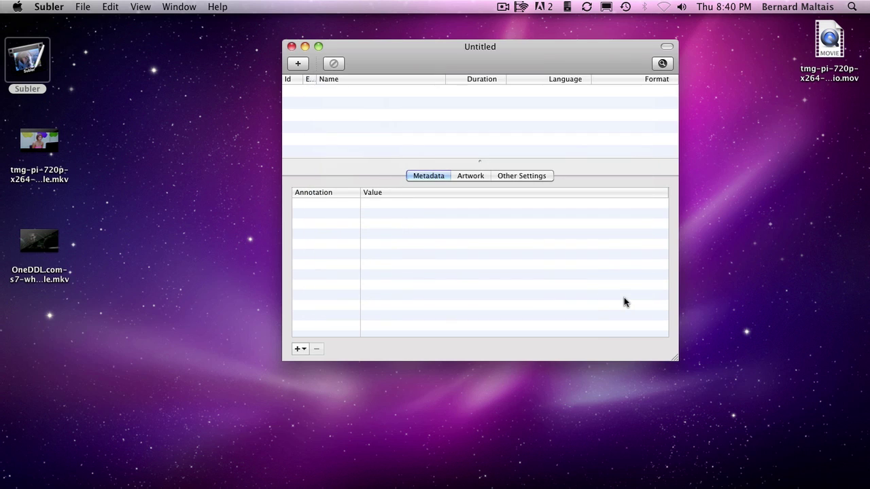
click(632, 194)
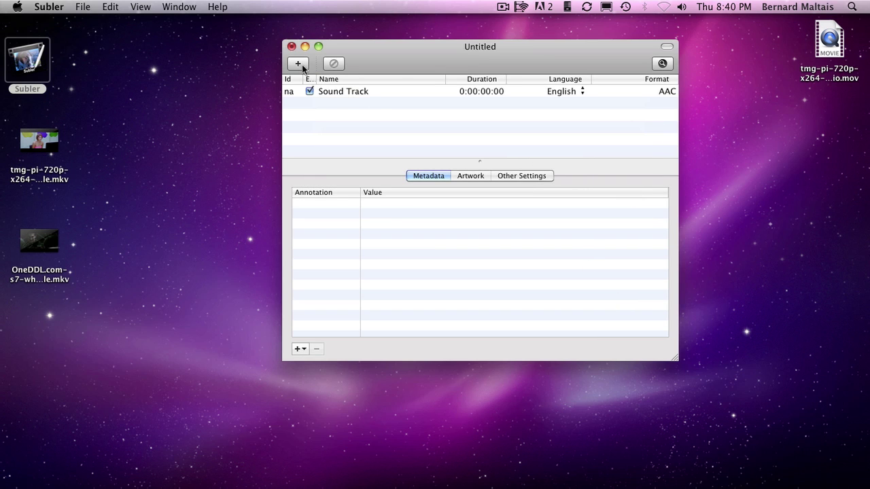
Import the H.264 video, English subtitle and chapter tracks from the MKV, skipping Hindi DTS audio
click(298, 62)
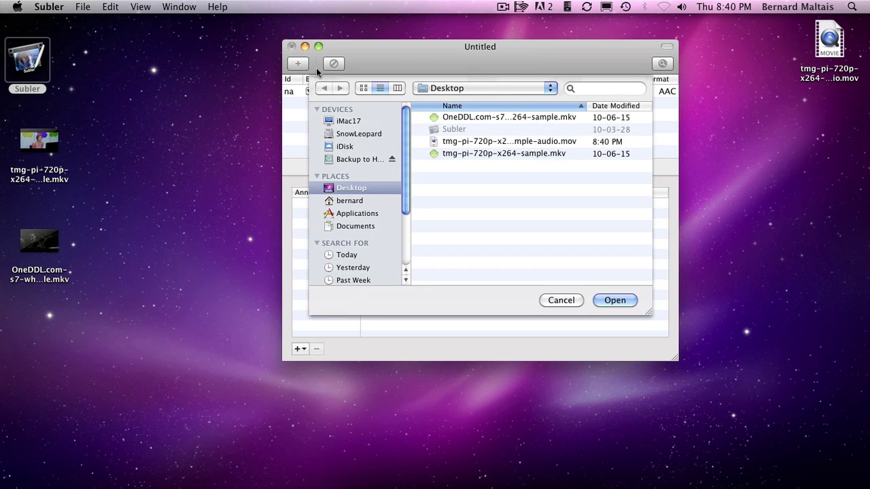
click(559, 157)
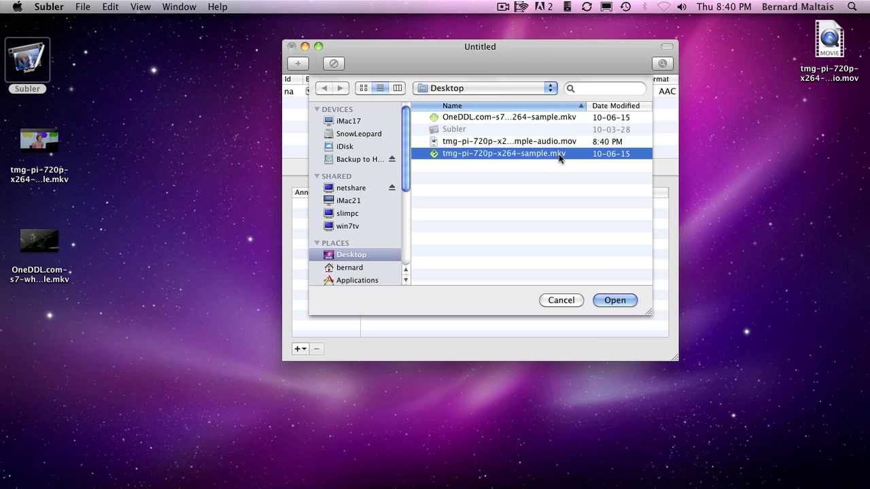
click(628, 303)
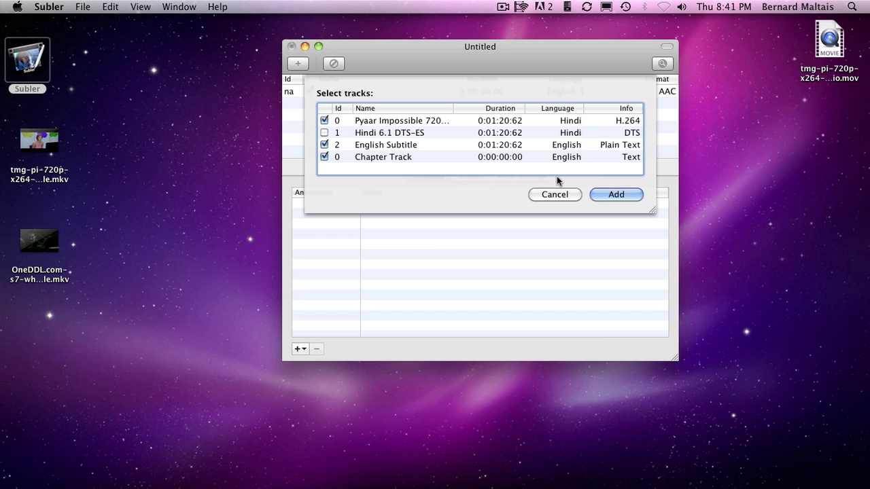
click(630, 196)
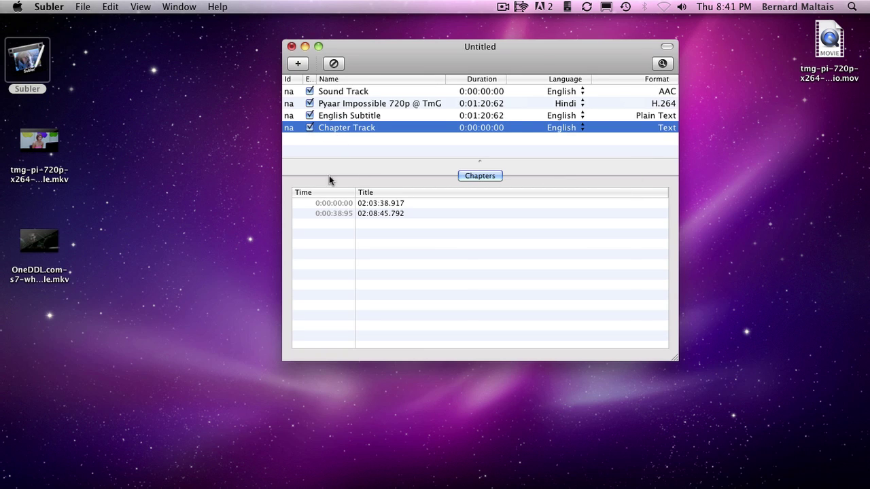
Save the document to the Desktop as demo1.m4v in Video-MPEG4 format and close it
click(89, 7)
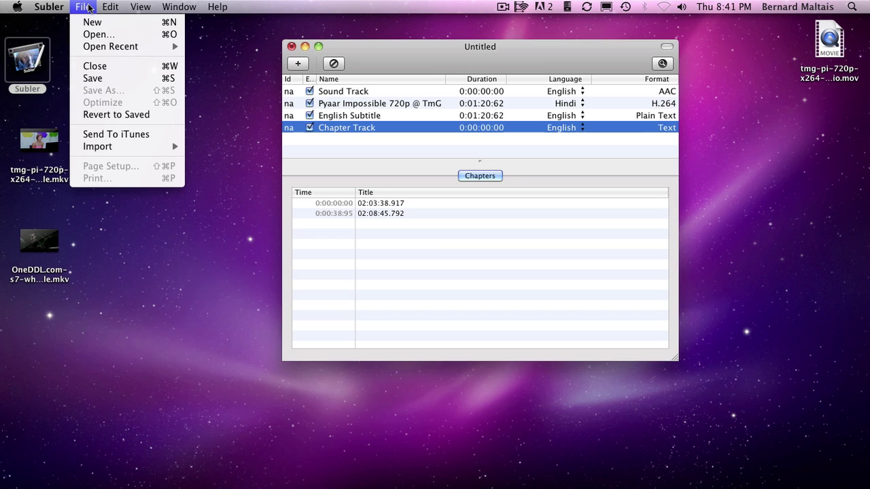
click(112, 79)
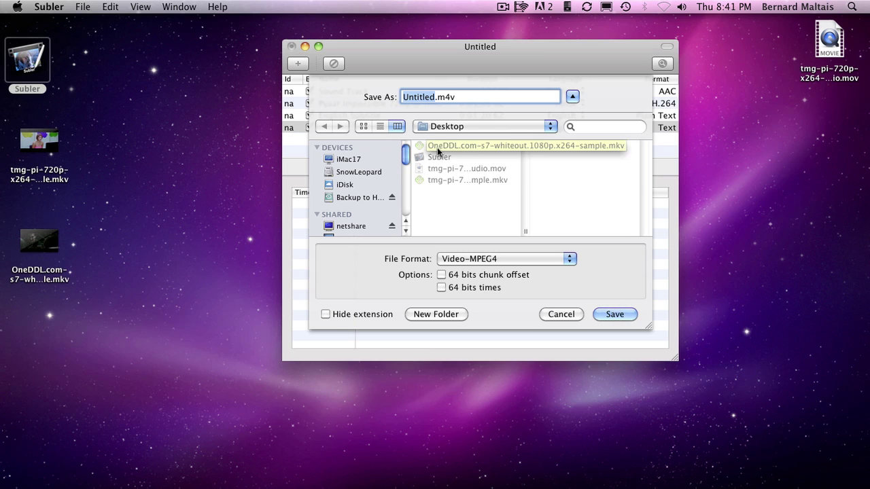
text(demo)
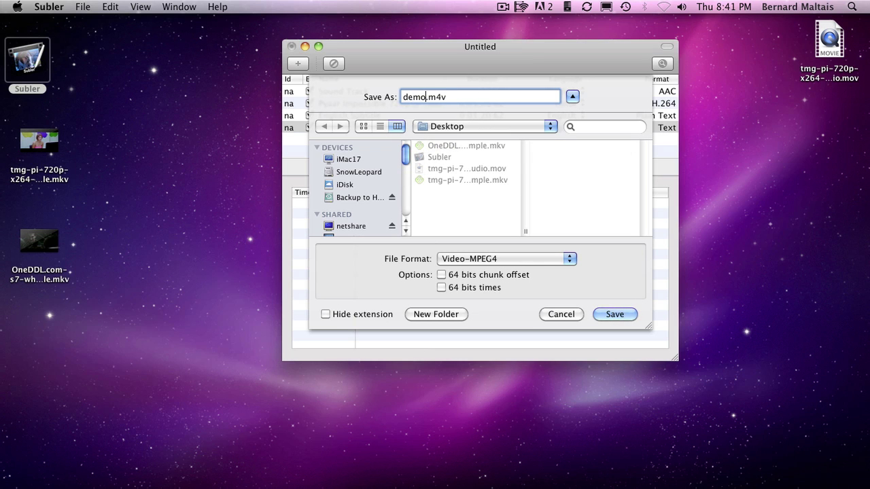
text(1)
click(628, 316)
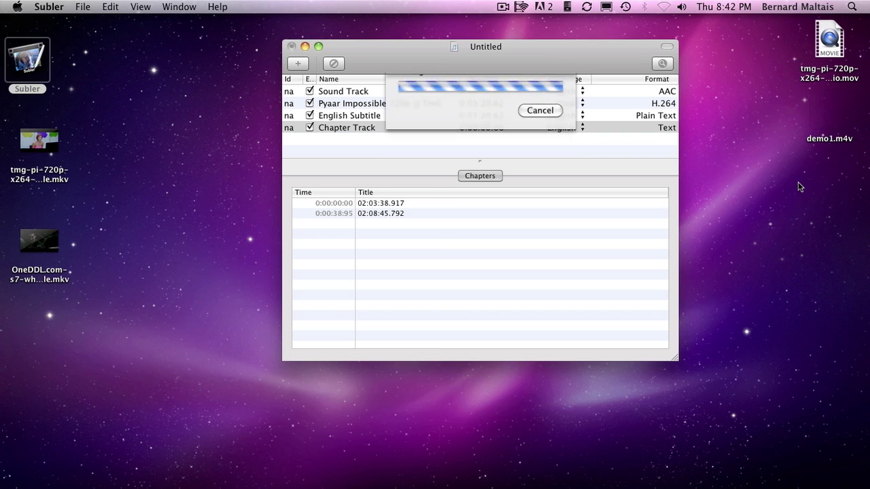
click(292, 47)
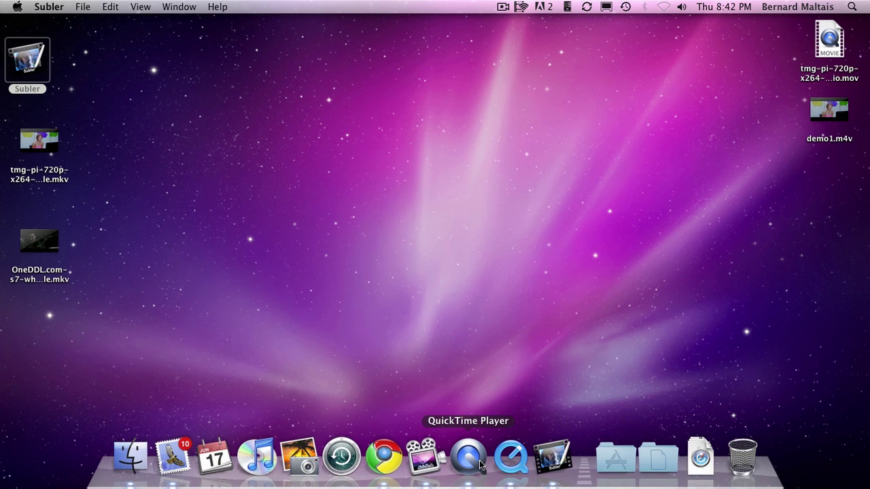
Open demo1.m4v from the Desktop in QuickTime Player and turn on English subtitles
click(477, 461)
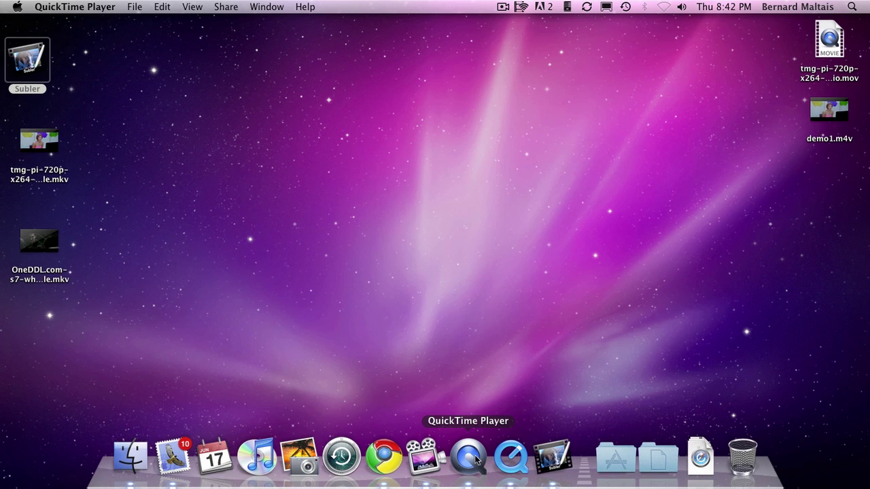
click(133, 6)
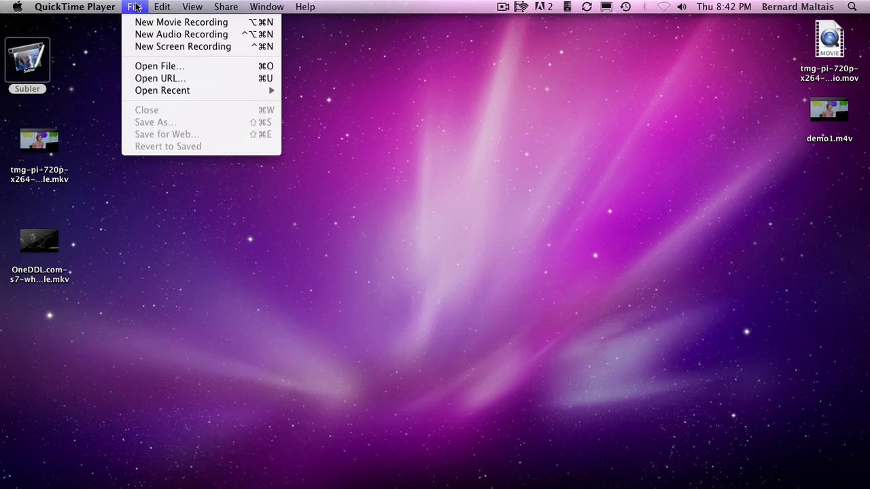
click(159, 66)
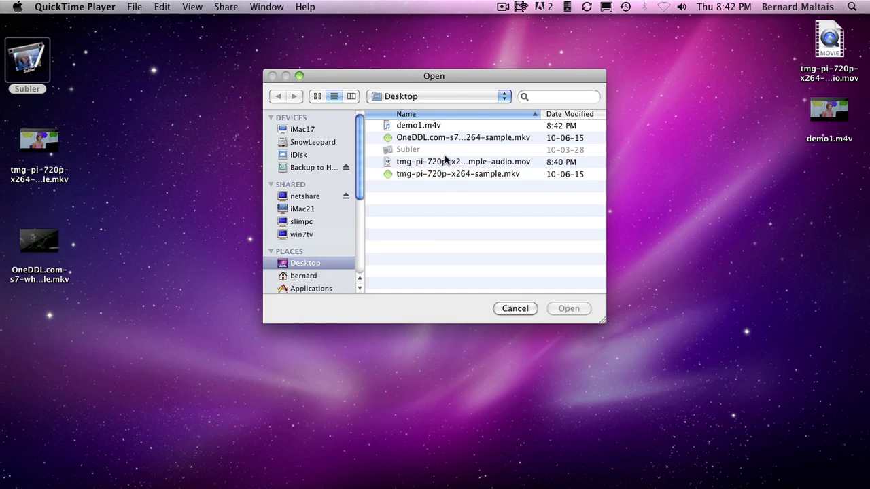
click(418, 126)
click(569, 308)
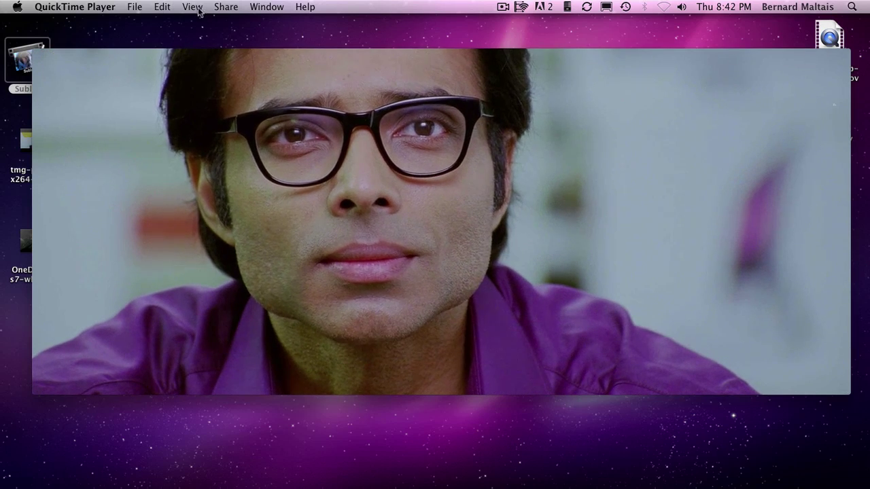
click(191, 8)
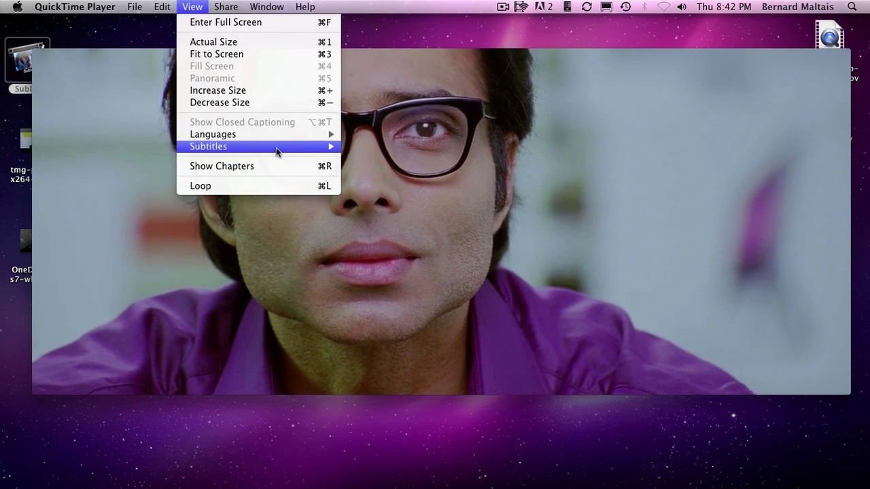
mouse_move(258, 146)
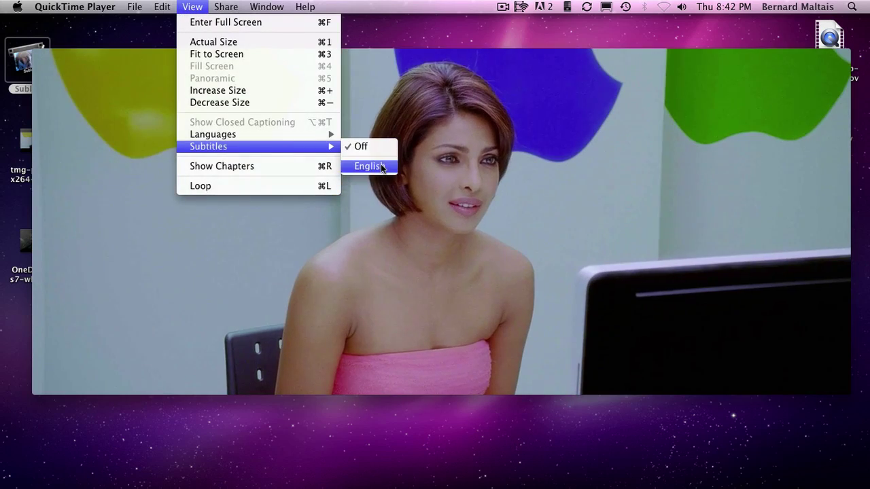
click(369, 166)
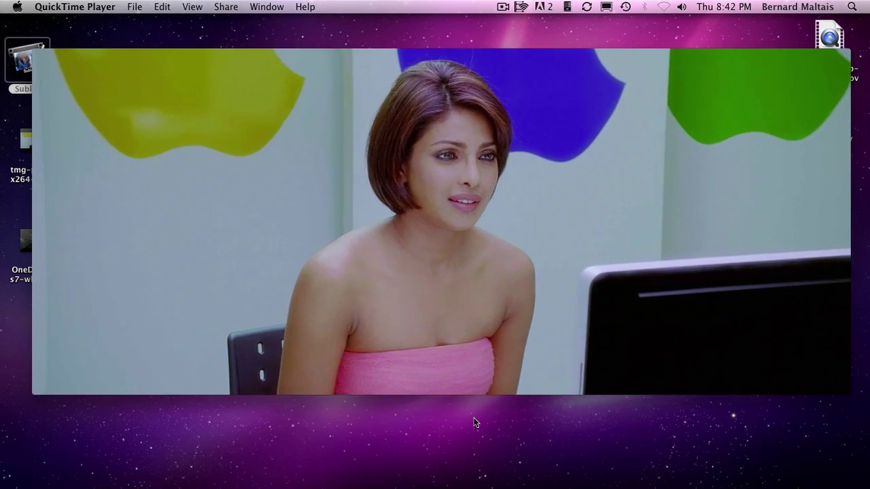